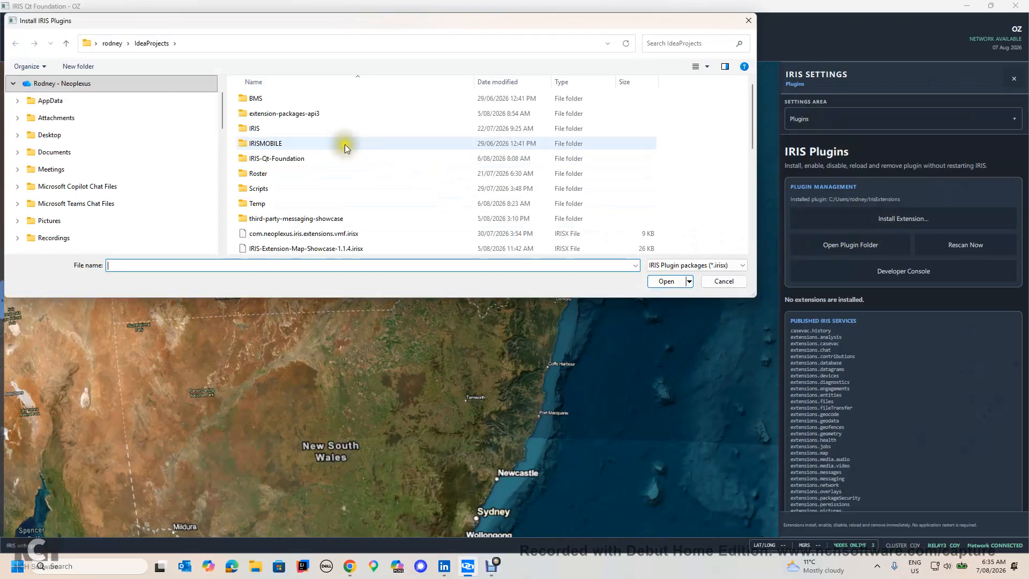
# Step: Install the IRIS-MTF-Reports.irisx package from the Working Plugins folder
pyautogui.scroll(-1, 236, 188)
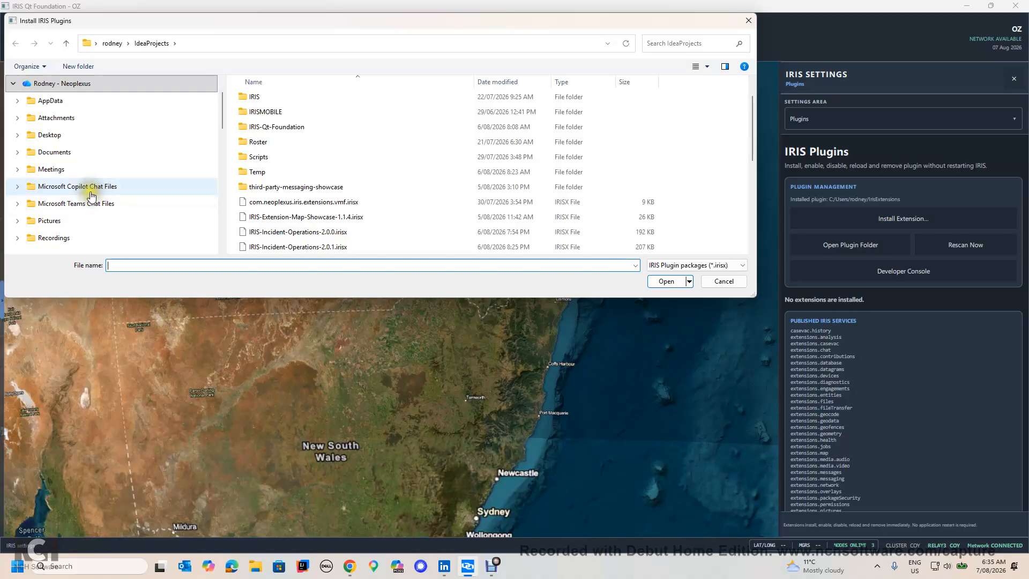
pyautogui.scroll(-1, 92, 193)
pyautogui.scroll(-3, 89, 190)
pyautogui.scroll(-2, 80, 193)
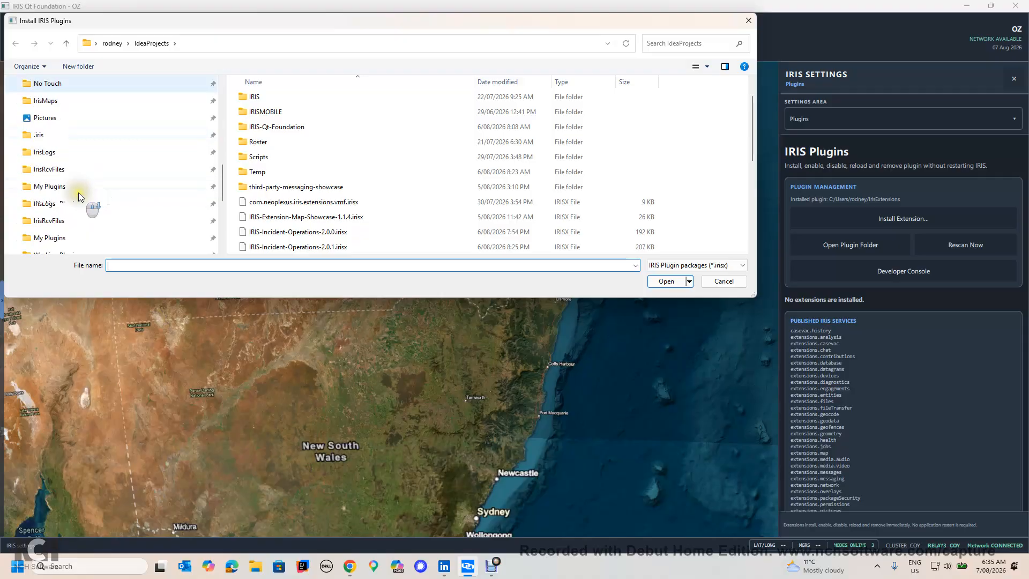
pyautogui.click(75, 204)
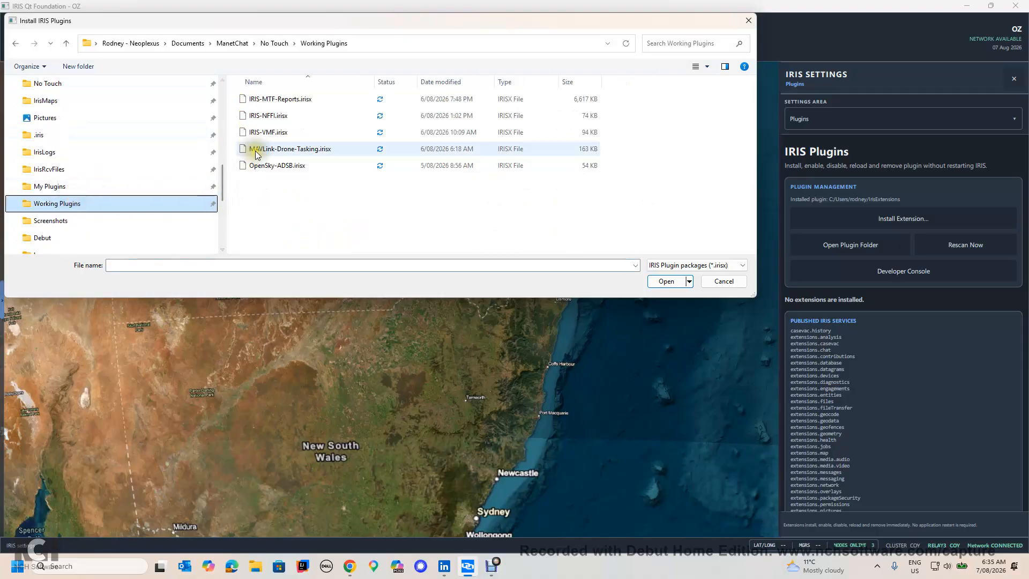
pyautogui.click(260, 100)
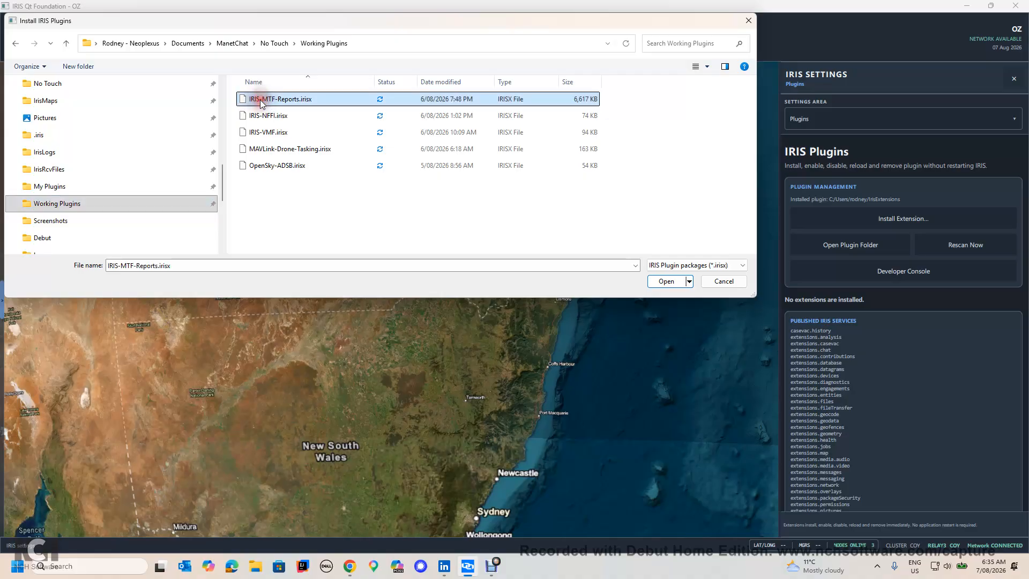
pyautogui.click(666, 281)
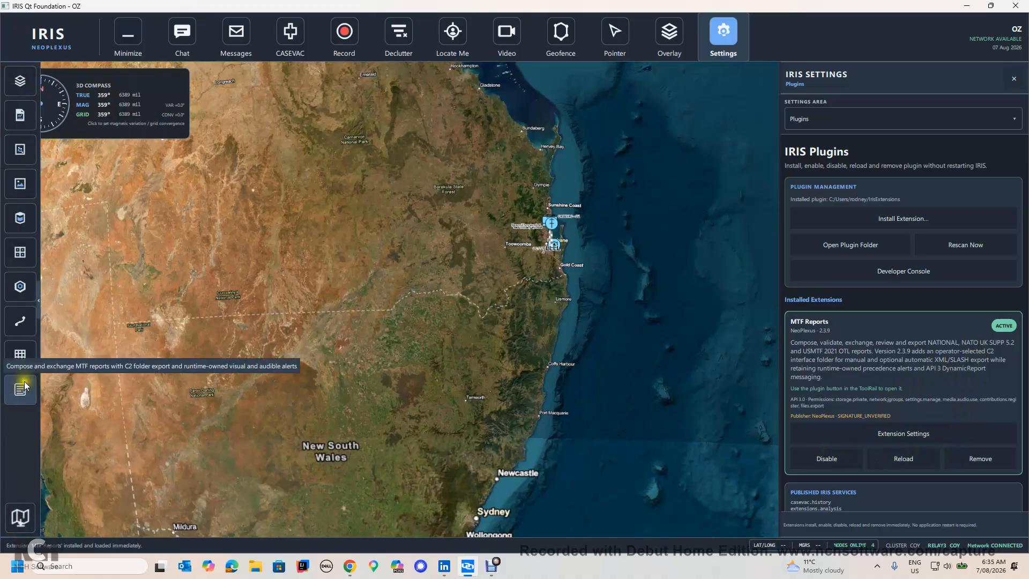
pyautogui.moveTo(1, 107)
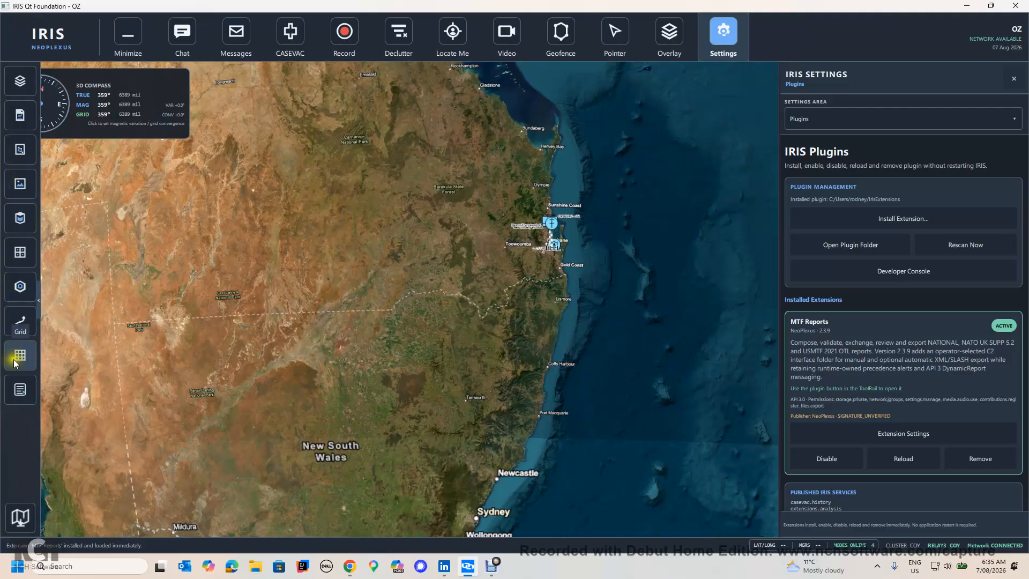
pyautogui.moveTo(22, 382)
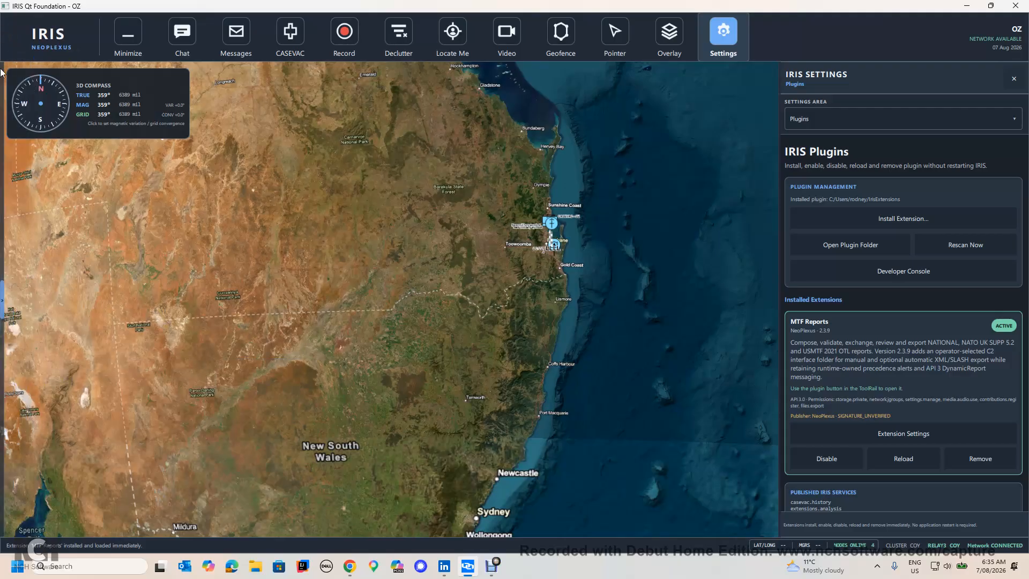
pyautogui.click(19, 358)
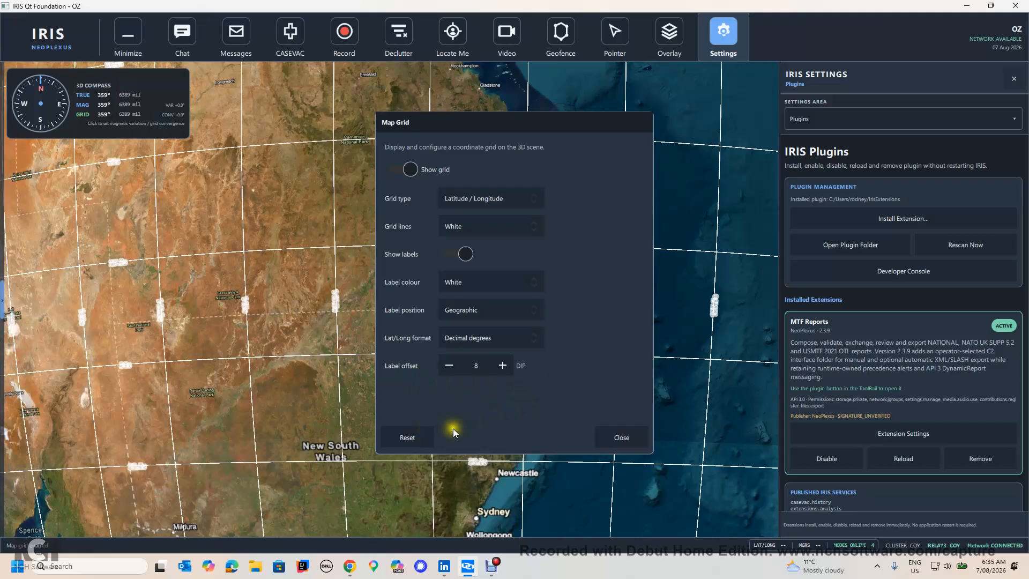
pyautogui.click(603, 437)
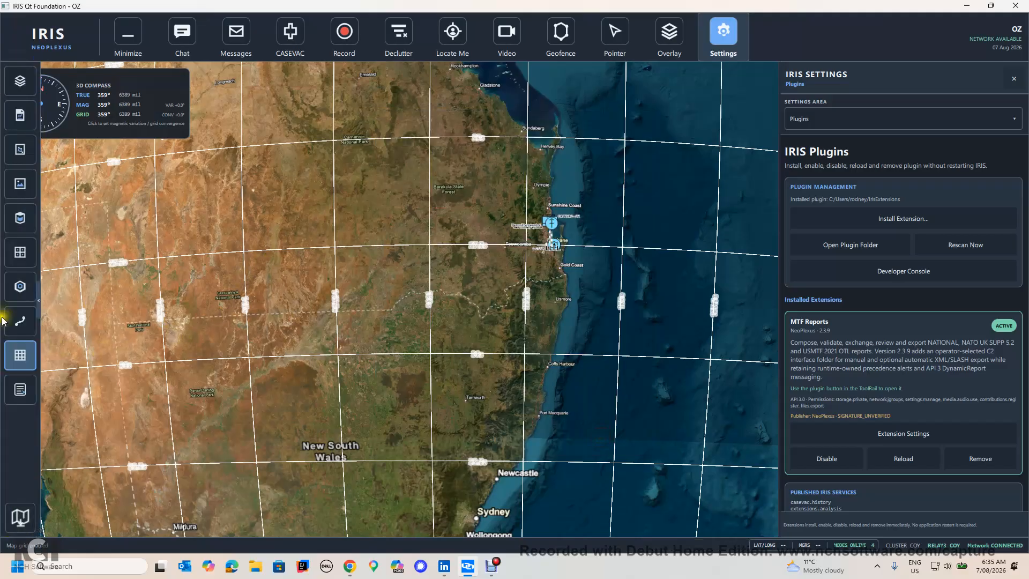
pyautogui.click(18, 363)
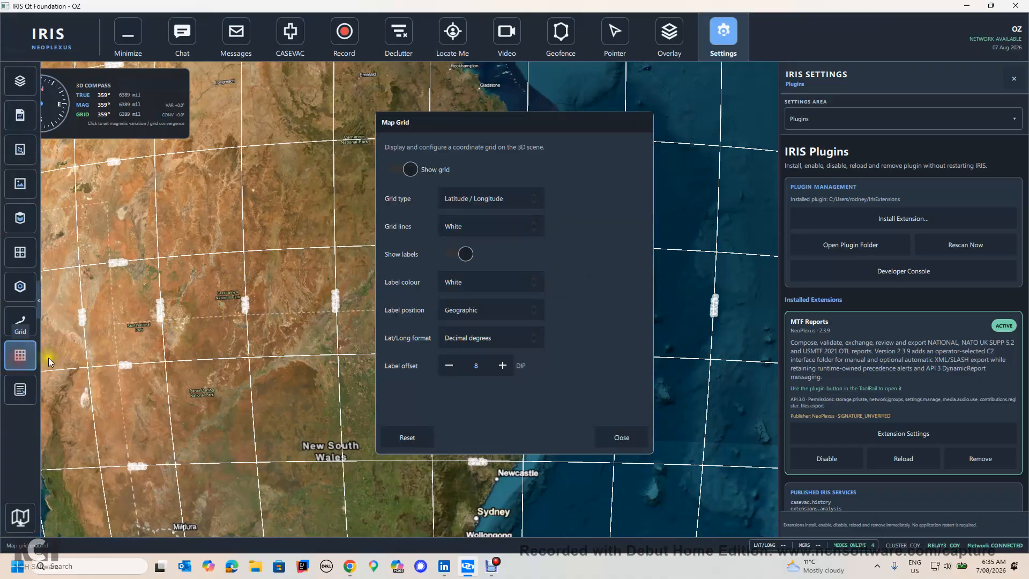
pyautogui.click(403, 169)
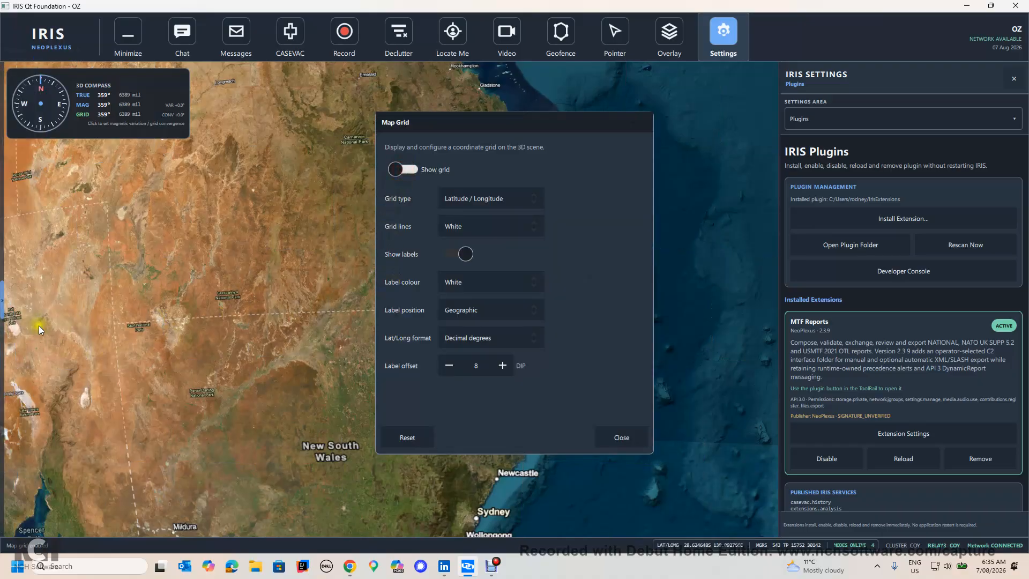
pyautogui.click(620, 439)
# Step: Open the MTF Reports extension, browse the NATO UK SUPP 5.2 report definitions and return to the NATIONAL family
pyautogui.moveTo(1, 366)
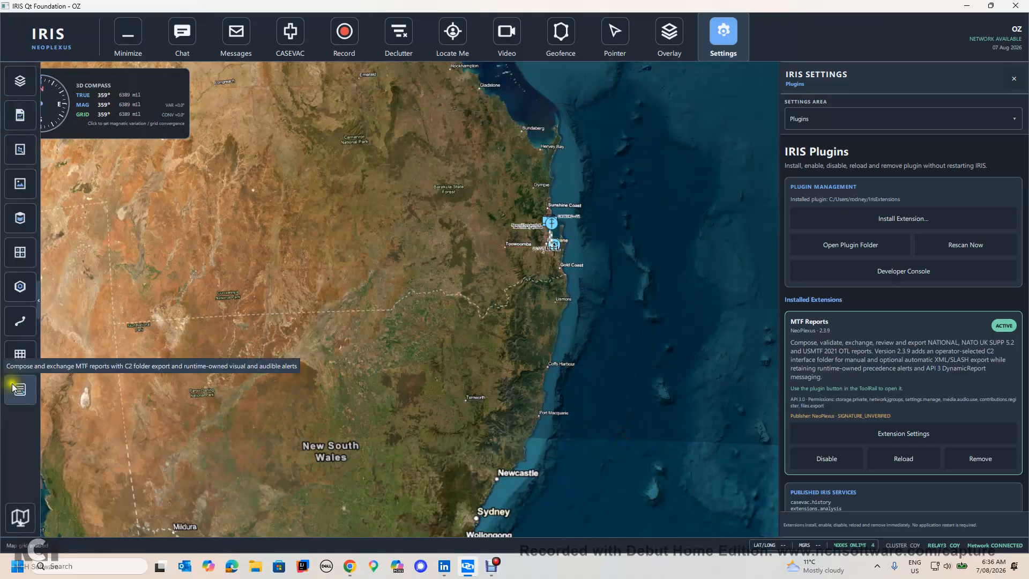
pyautogui.click(15, 384)
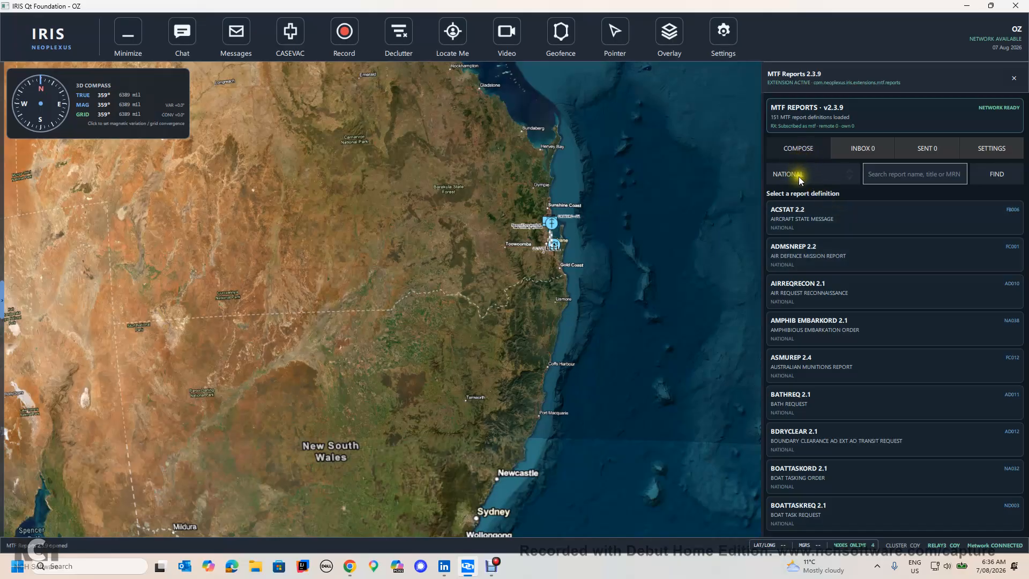
pyautogui.click(815, 169)
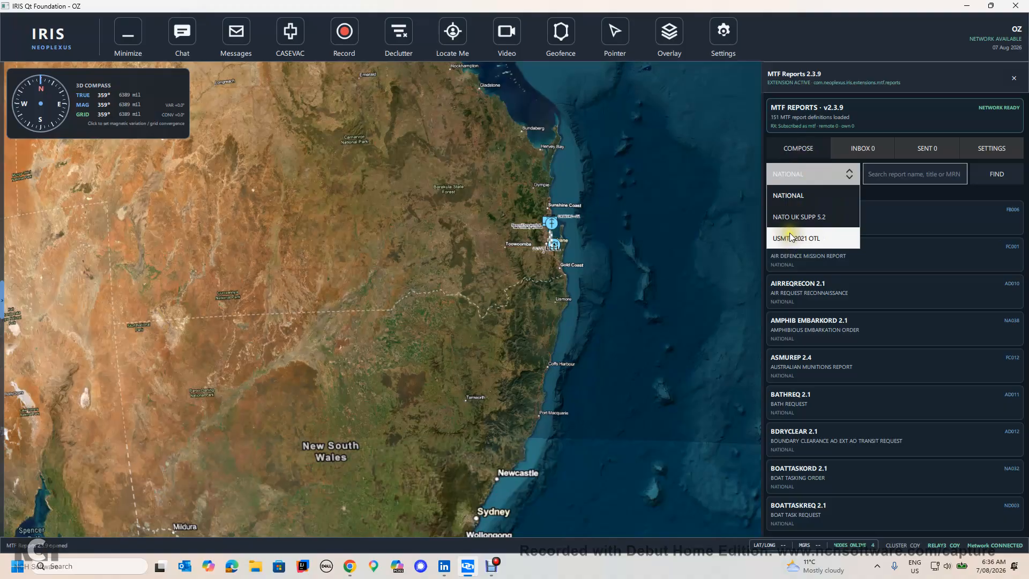
pyautogui.click(789, 218)
pyautogui.scroll(-2, 809, 323)
pyautogui.scroll(-5, 809, 323)
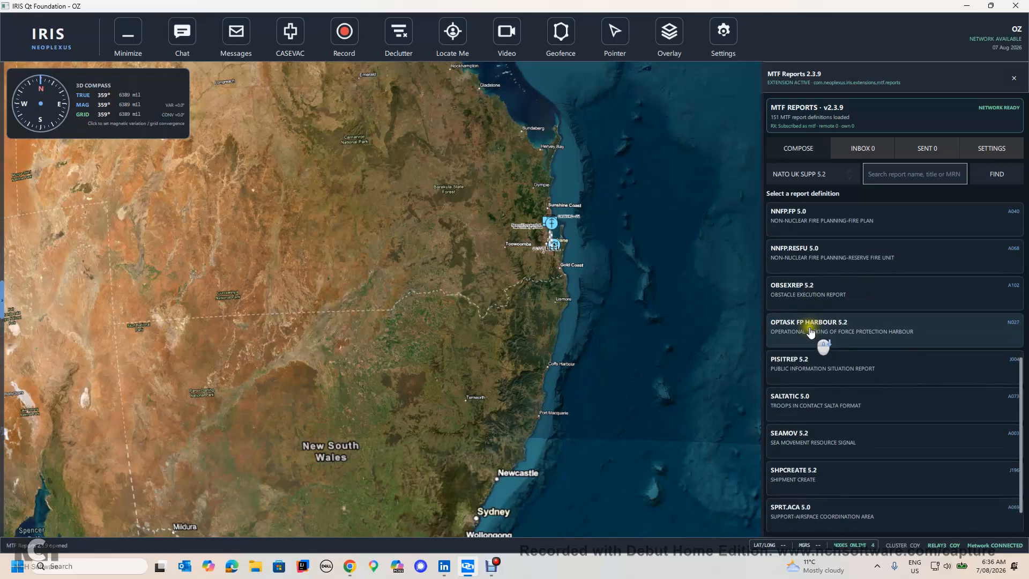
pyautogui.scroll(6, 810, 333)
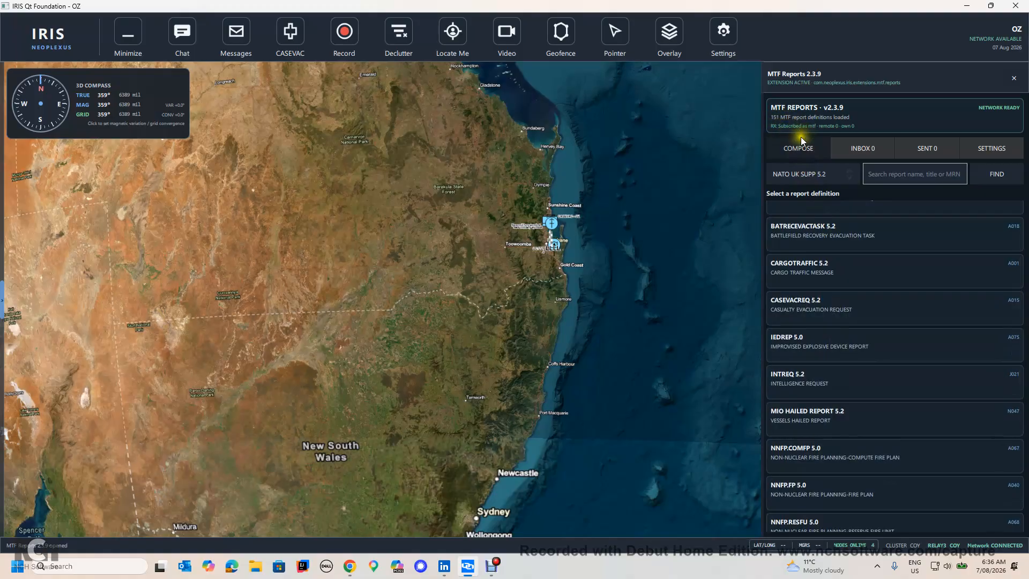
pyautogui.click(795, 177)
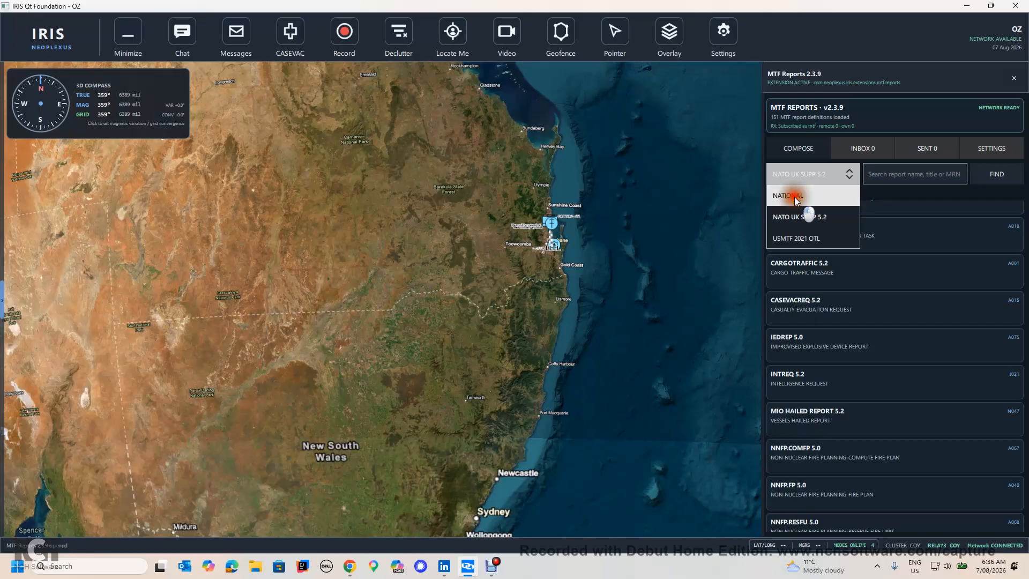
pyautogui.click(794, 198)
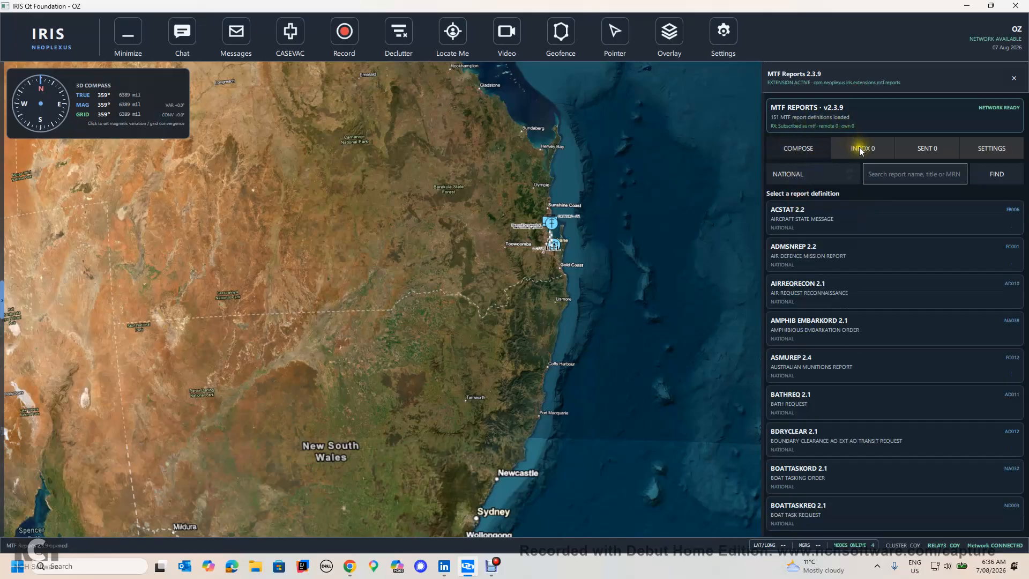
# Step: Open the MTF Reports settings and review the default audience and classification options, keeping THIS NETWORK and UNCLASSIFIED
pyautogui.click(962, 147)
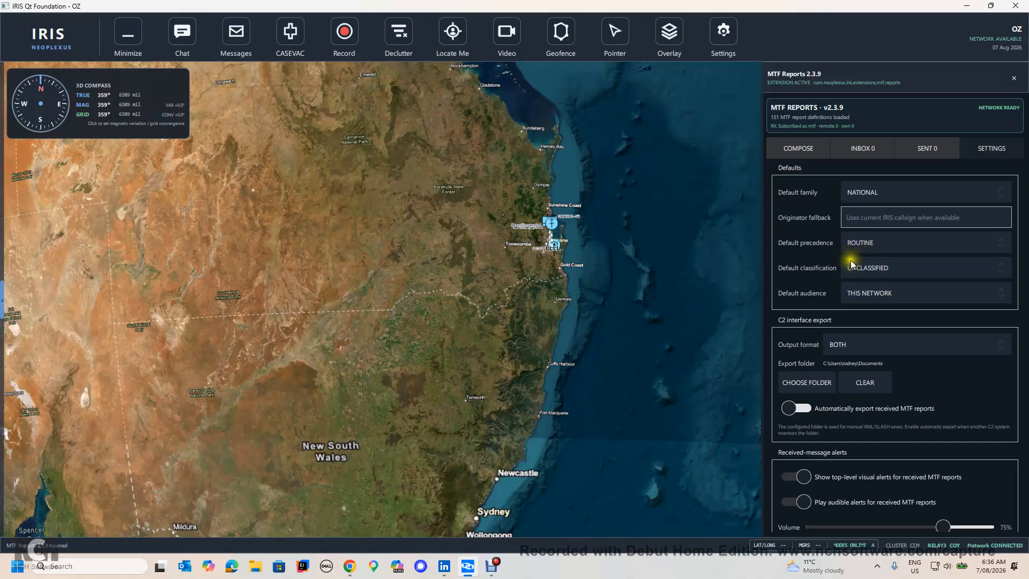
pyautogui.click(867, 294)
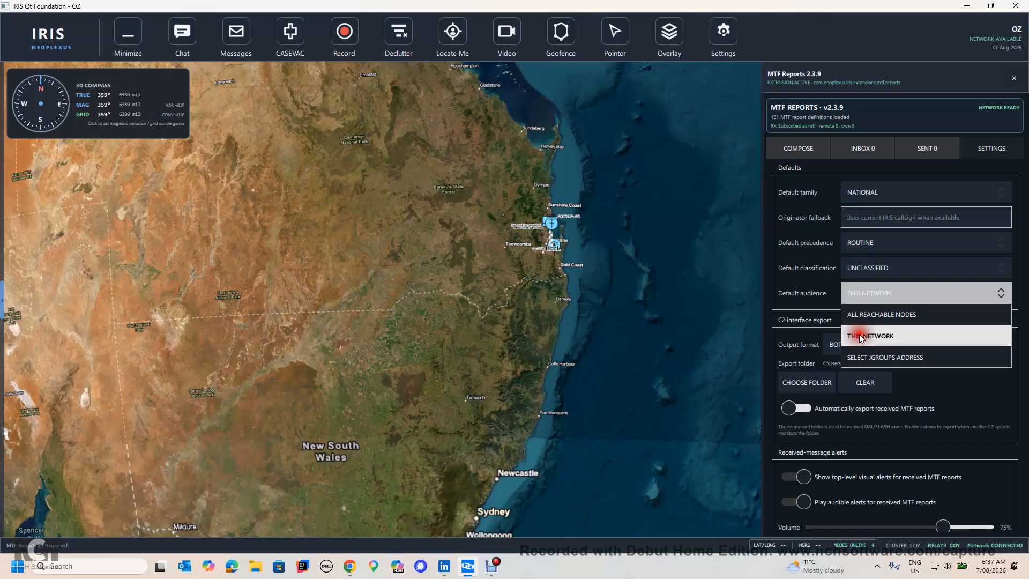
pyautogui.click(861, 338)
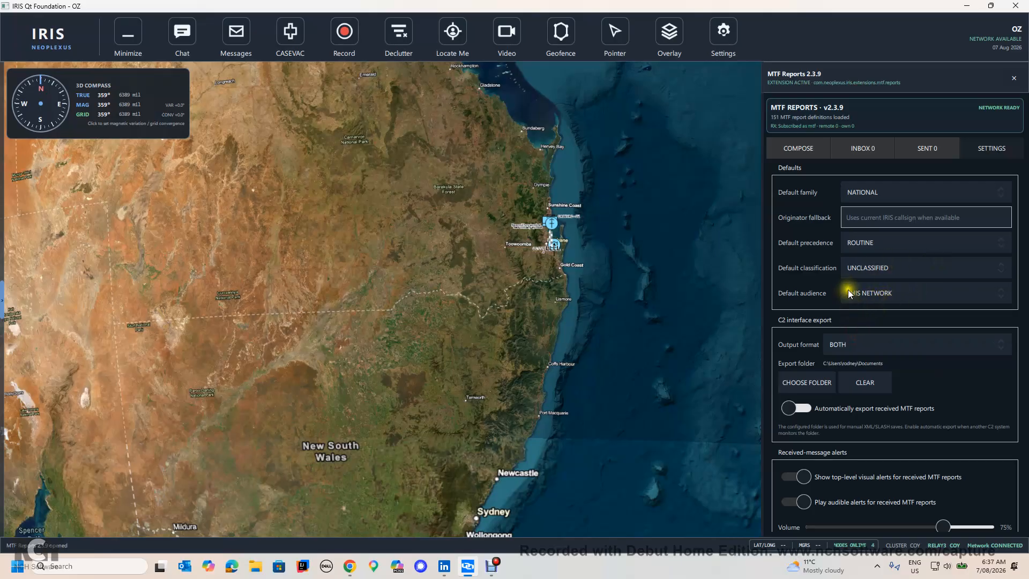
pyautogui.click(856, 271)
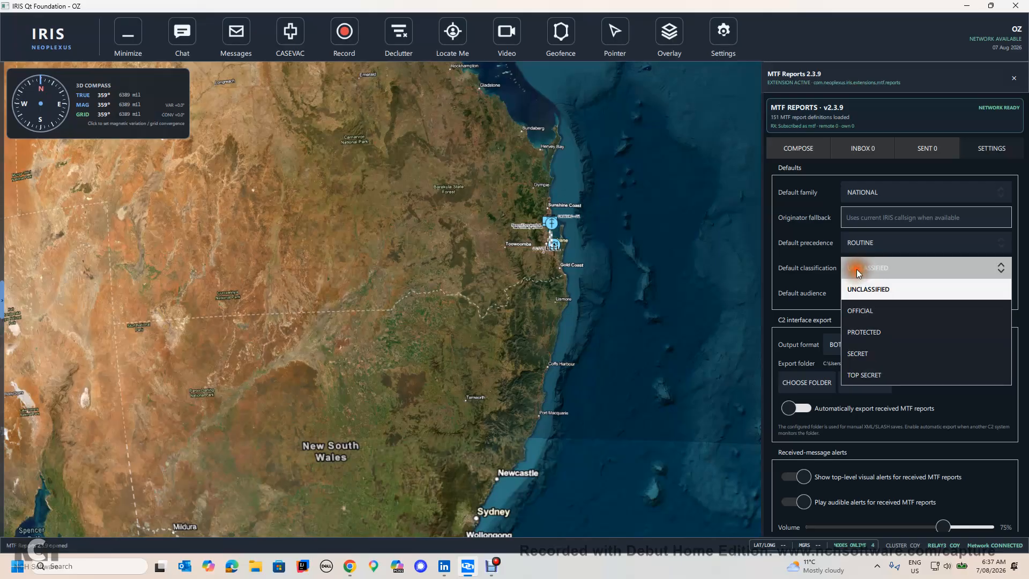
pyautogui.click(857, 269)
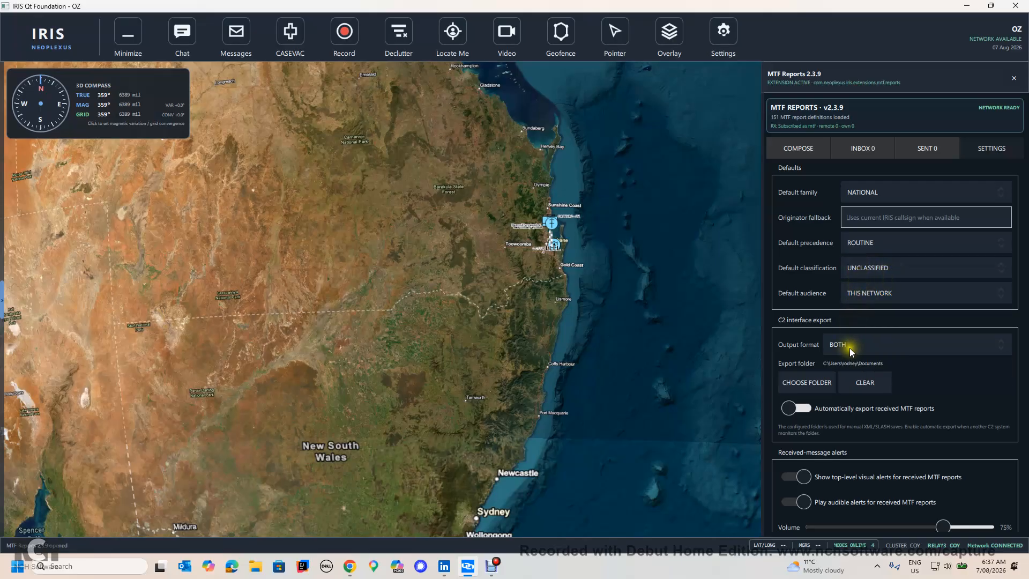
# Step: Set the C2 export folder to the OneDrive Documents folder and enable automatic export of received MTF reports
pyautogui.scroll(-2, 850, 348)
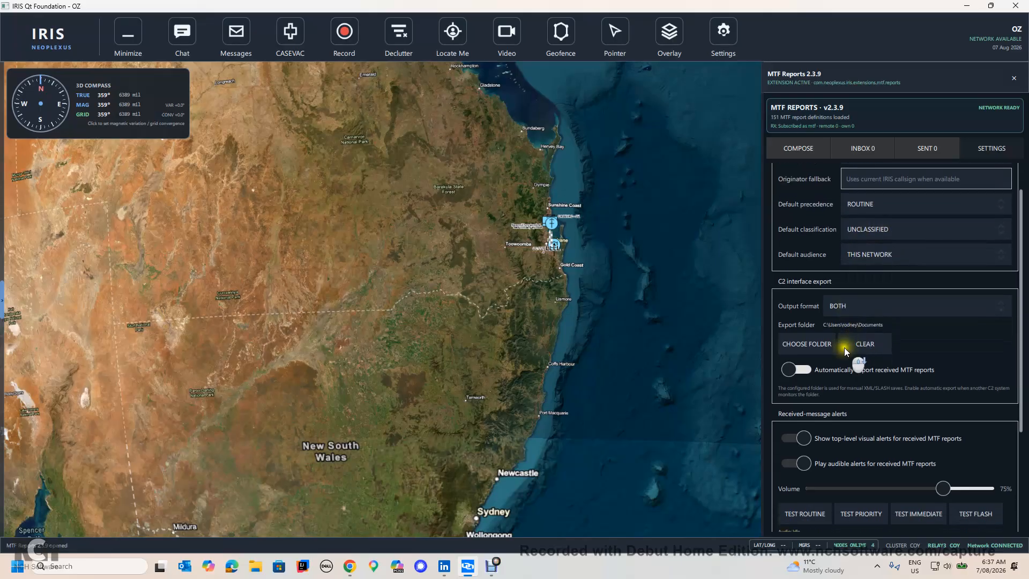
pyautogui.click(812, 347)
pyautogui.click(30, 153)
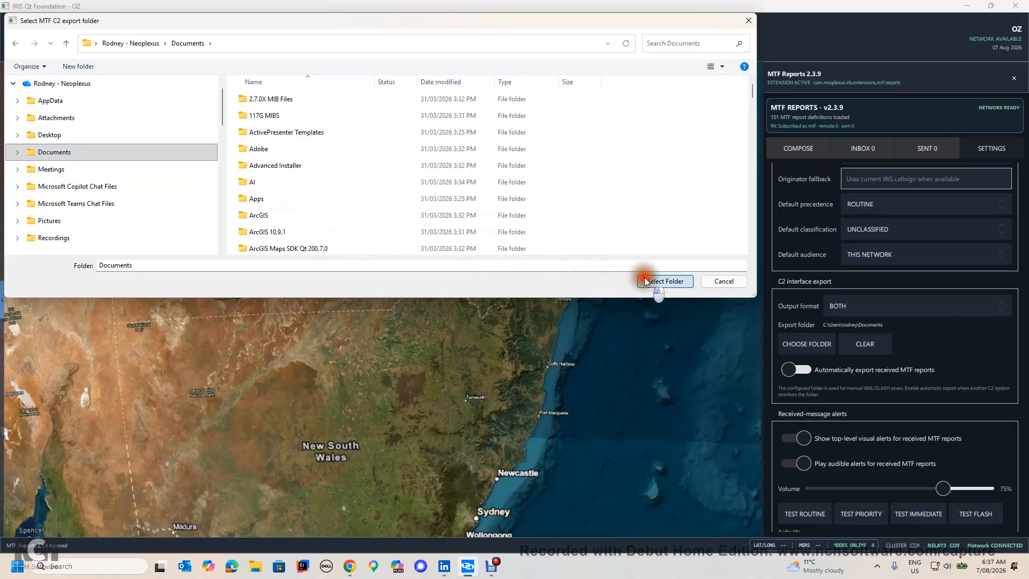
pyautogui.click(651, 280)
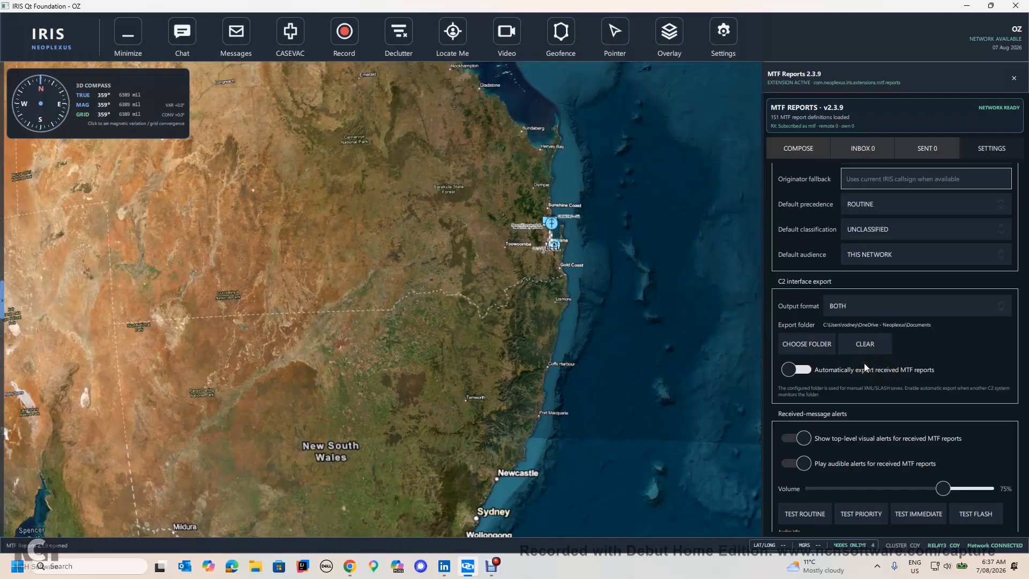
pyautogui.scroll(-1, 864, 362)
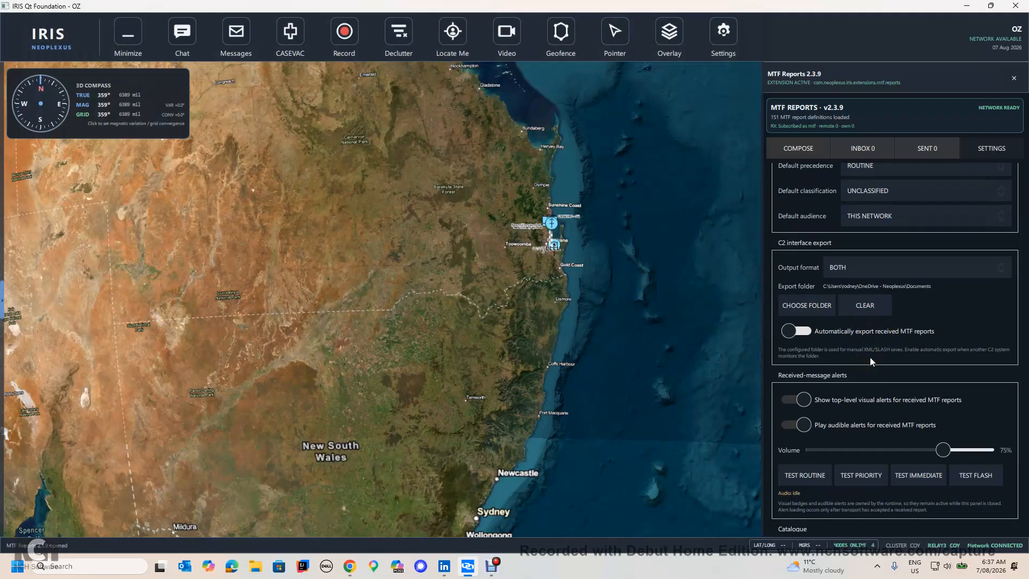
pyautogui.scroll(1, 870, 357)
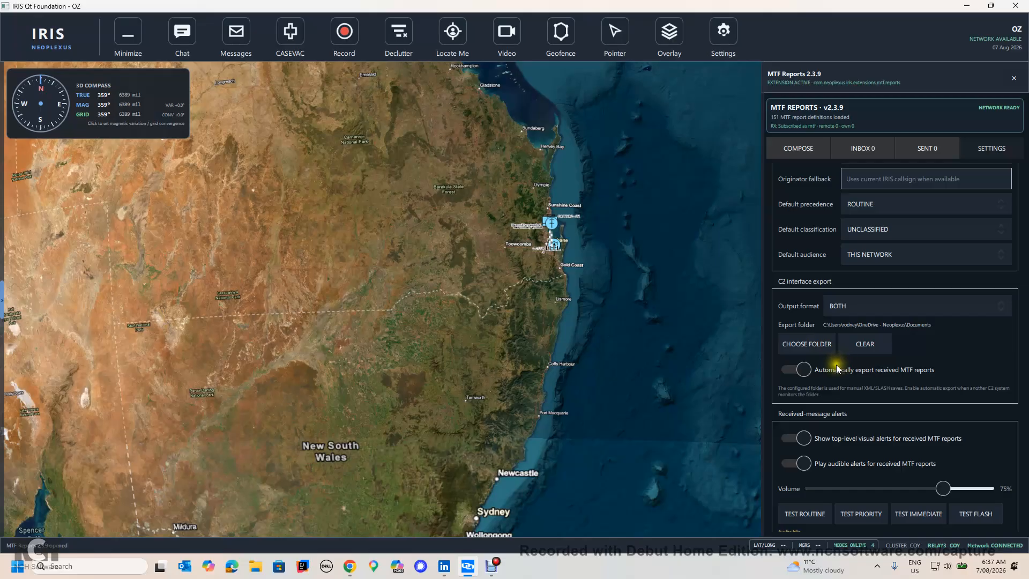
# Step: Review the received-message alert, catalogue and local storage sections of the MTF Reports settings
pyautogui.scroll(-3, 840, 367)
pyautogui.scroll(-2, 839, 369)
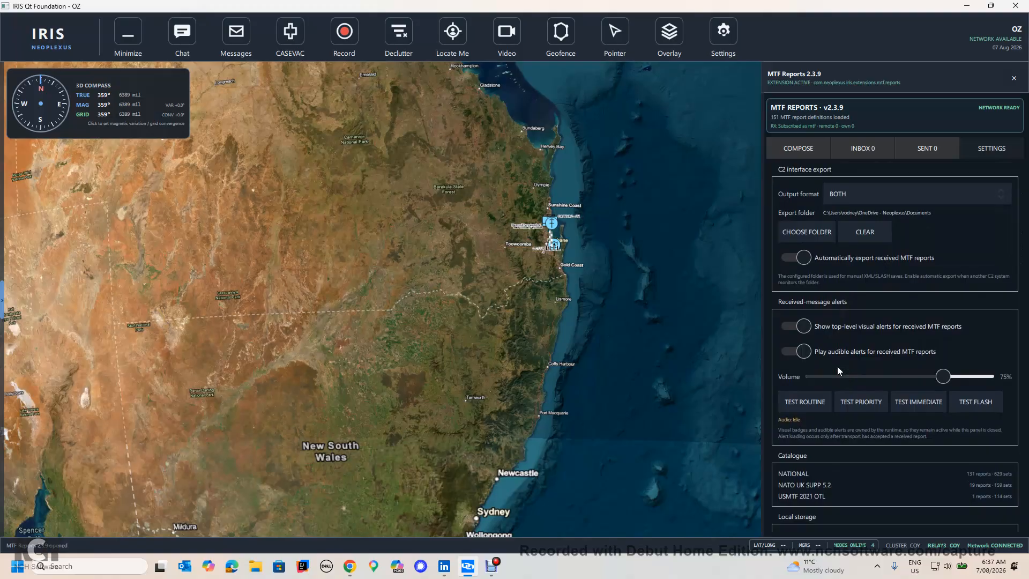
pyautogui.scroll(-2, 840, 370)
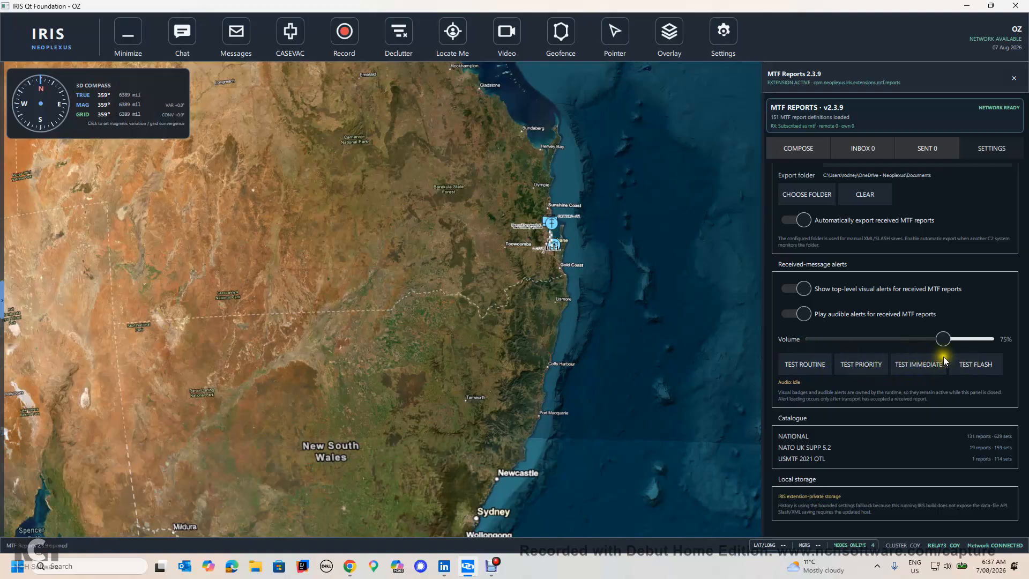
pyautogui.scroll(5, 838, 359)
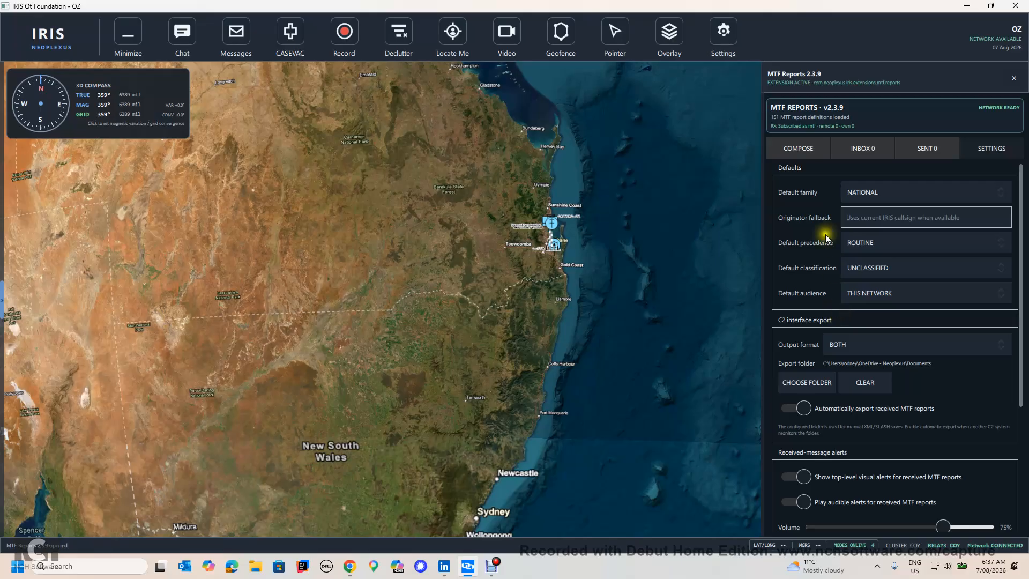
# Step: Start composing an ASMUREP 2.4 Australian Munitions Report from the NATIONAL definitions and look over its message header
pyautogui.click(787, 153)
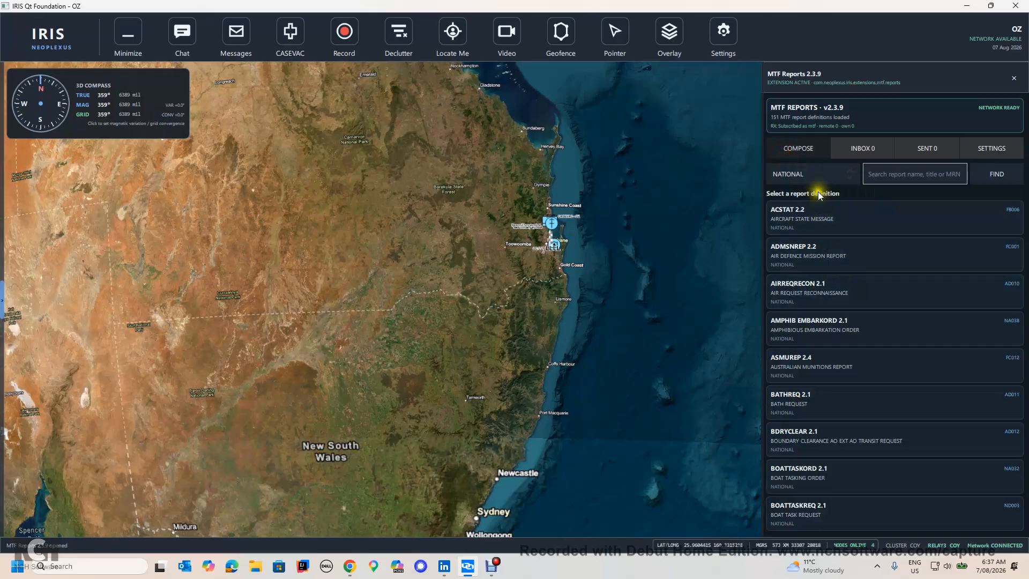
pyautogui.click(799, 153)
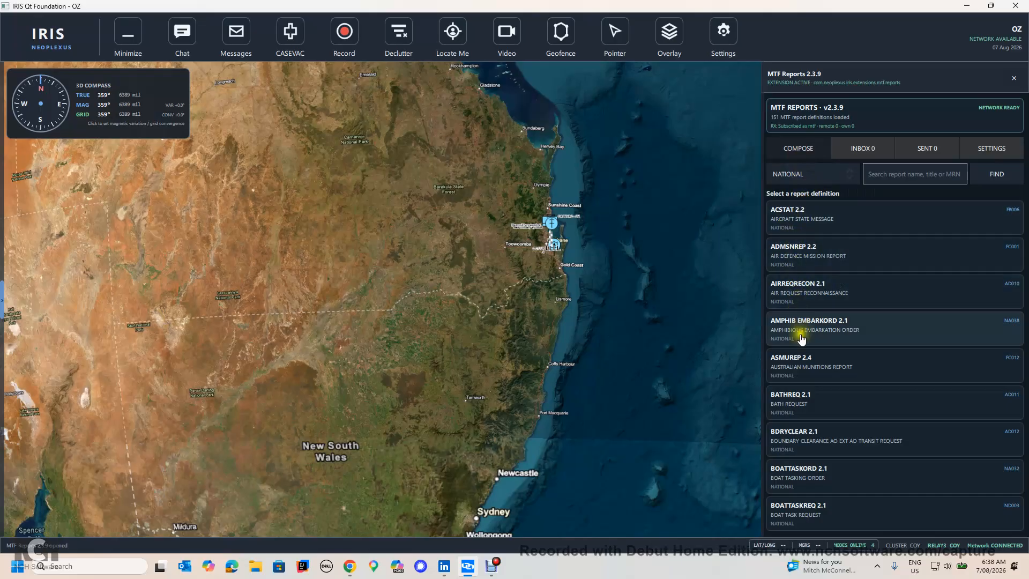
pyautogui.click(799, 364)
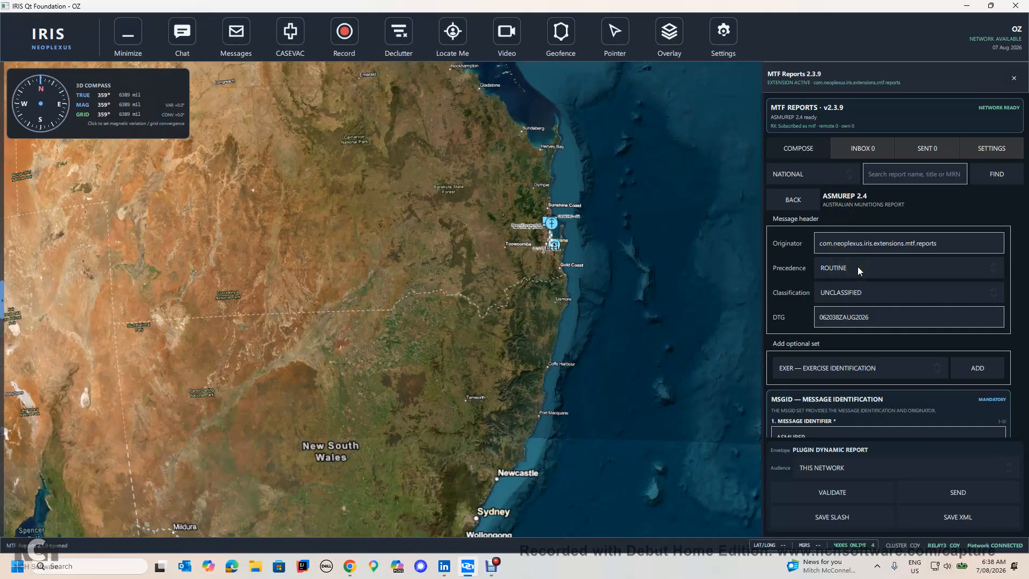
pyautogui.scroll(-3, 857, 266)
pyautogui.scroll(1, 867, 274)
pyautogui.scroll(1, 936, 249)
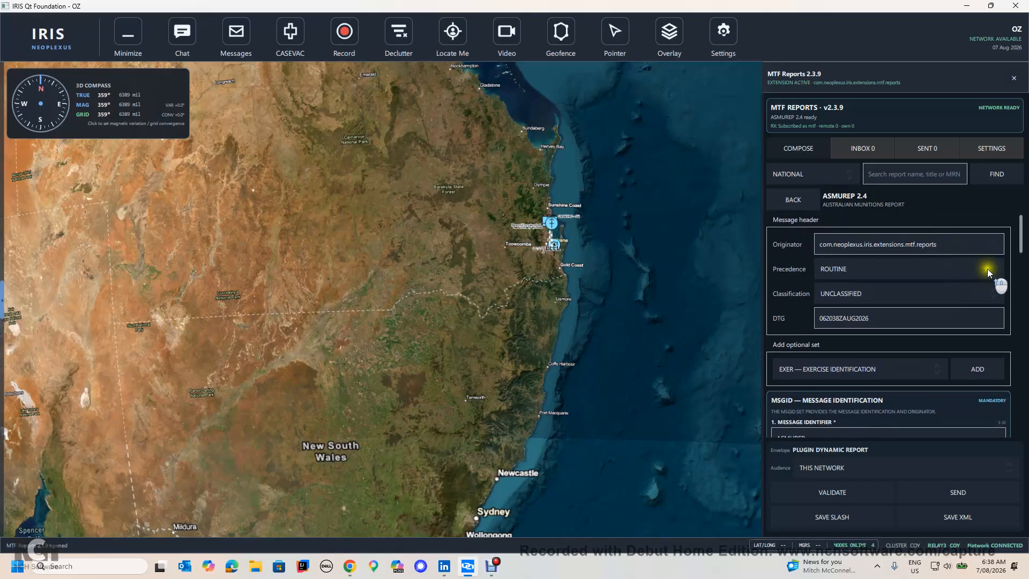
# Step: Review the precedence options and the mandatory and optional MSGID message identification fields of the ASMUREP 2.4 draft
pyautogui.click(987, 269)
pyautogui.click(1009, 271)
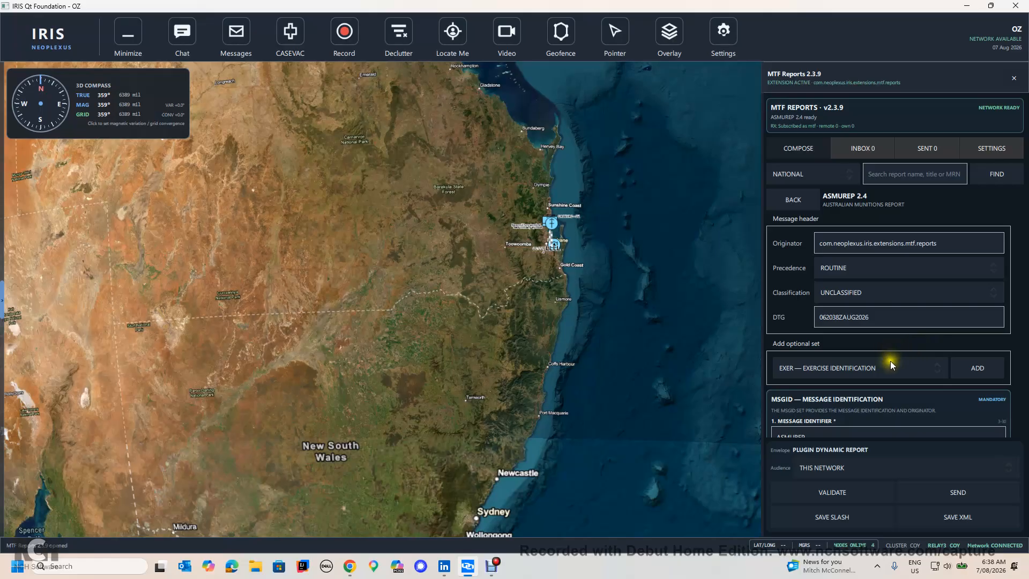
pyautogui.scroll(-3, 915, 378)
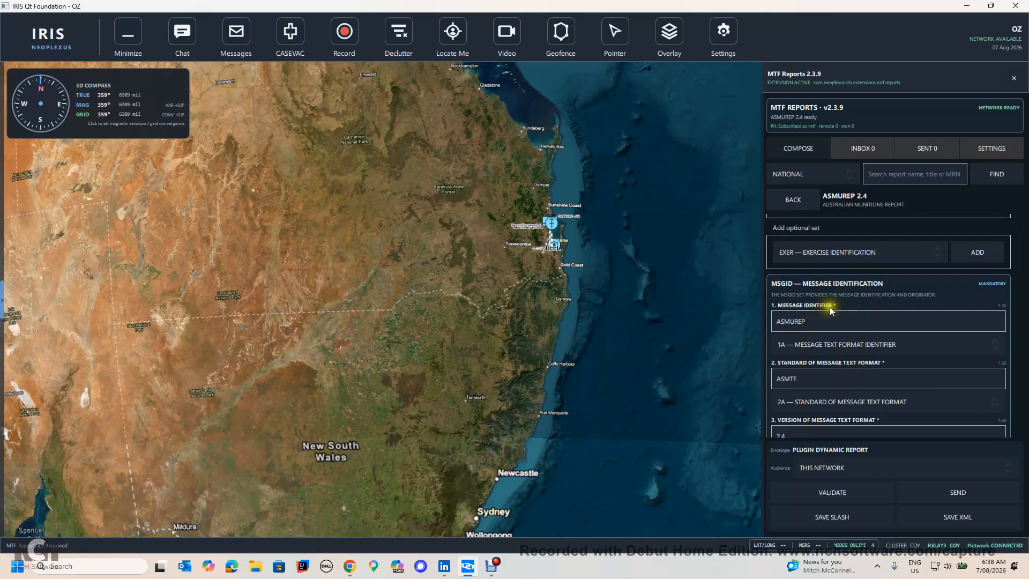
pyautogui.scroll(-6, 836, 307)
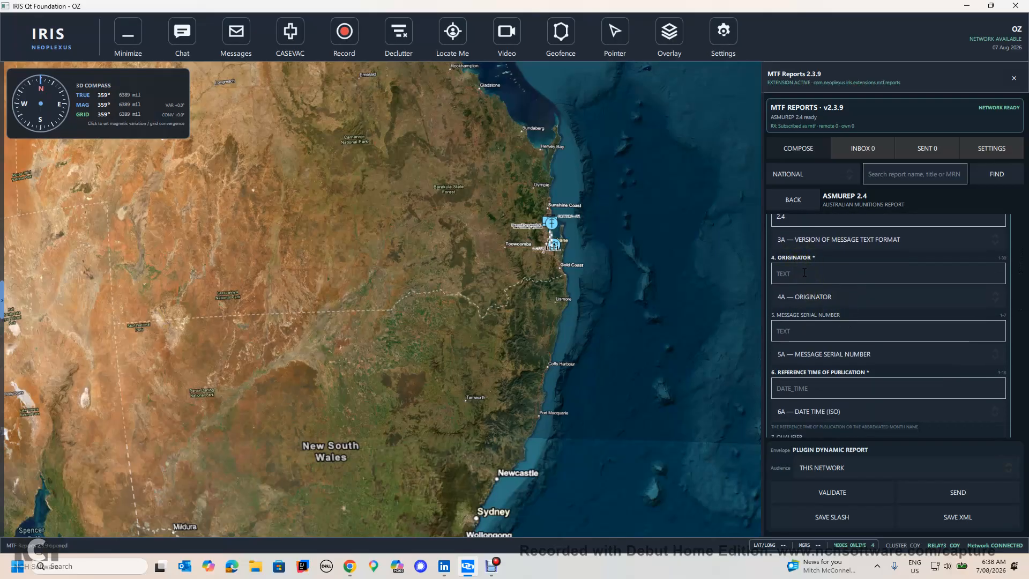
pyautogui.scroll(-2, 803, 273)
pyautogui.scroll(-3, 803, 273)
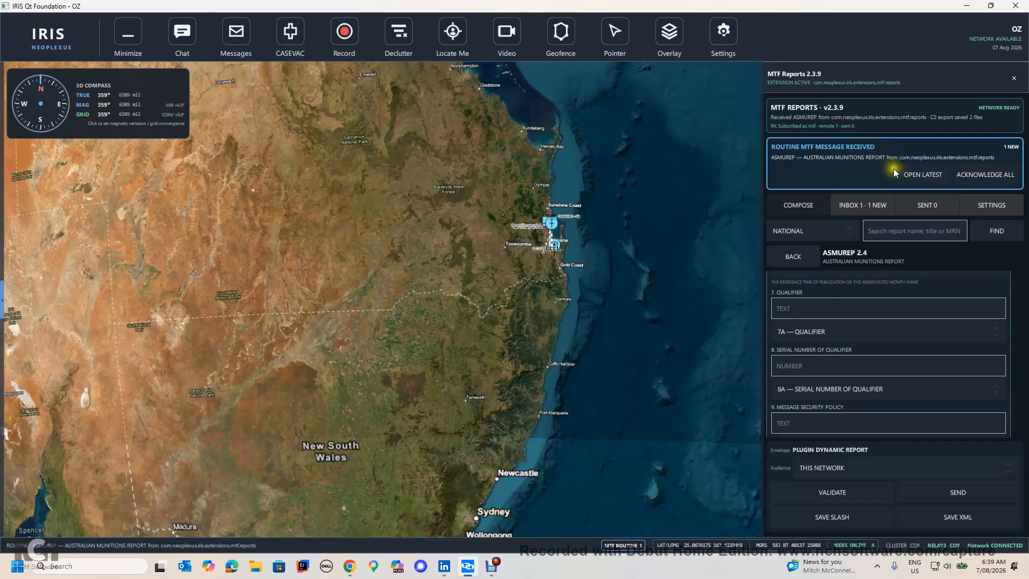
# Step: Check the received MTF reports in the inbox, and reopen MTF Reports after a switch to IRIS Chat
pyautogui.click(871, 205)
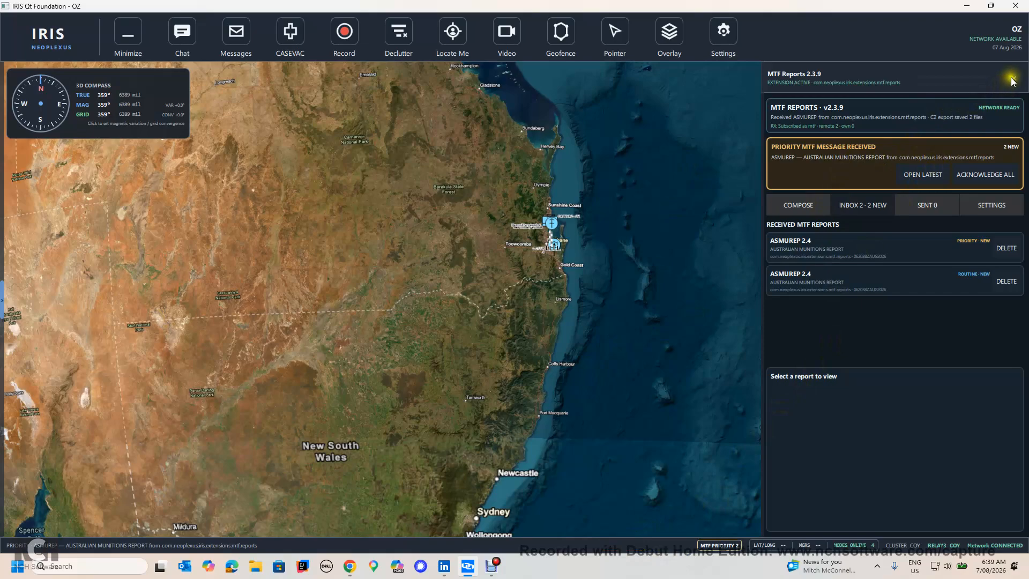
pyautogui.click(185, 25)
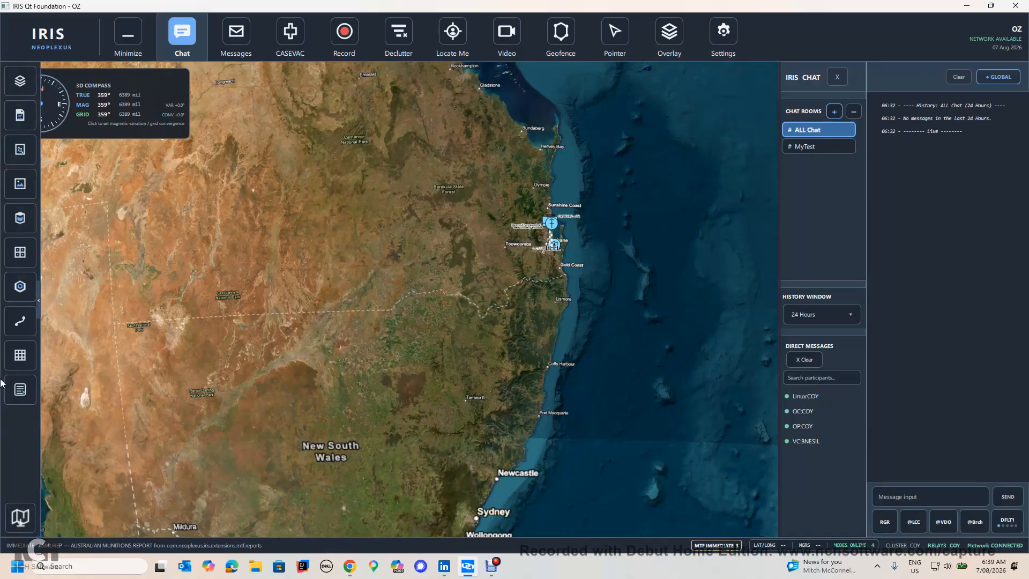
pyautogui.click(18, 413)
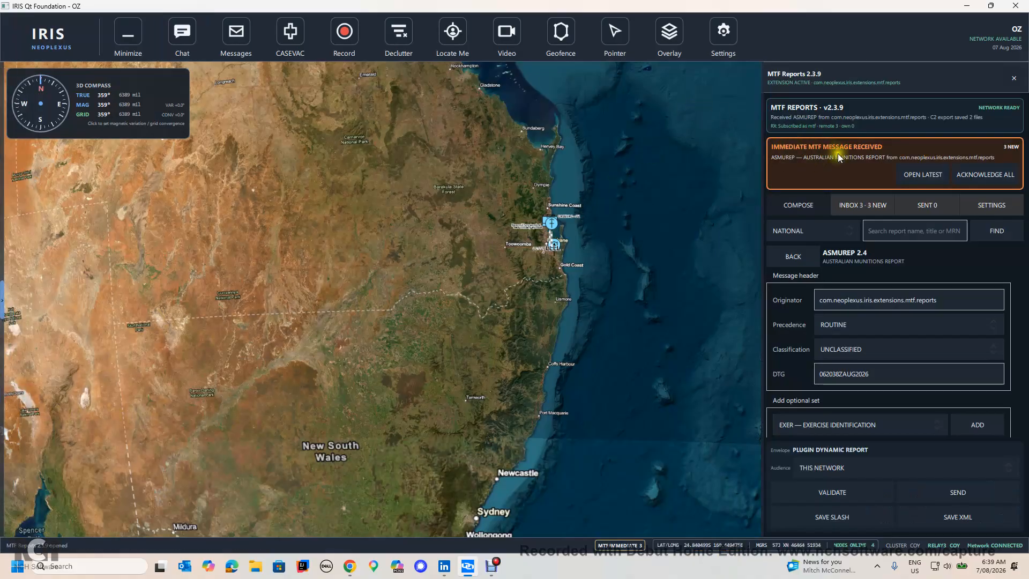
# Step: Open the immediate and priority ASMUREP 2.4 reports received and view the slash-delimited message of the newest one
pyautogui.click(912, 173)
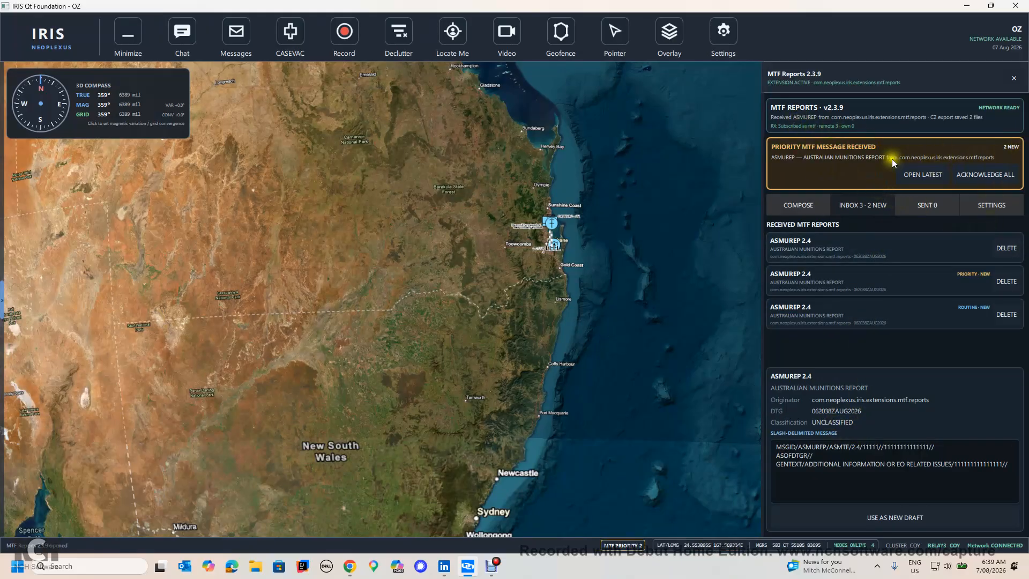
pyautogui.click(832, 271)
pyautogui.click(905, 176)
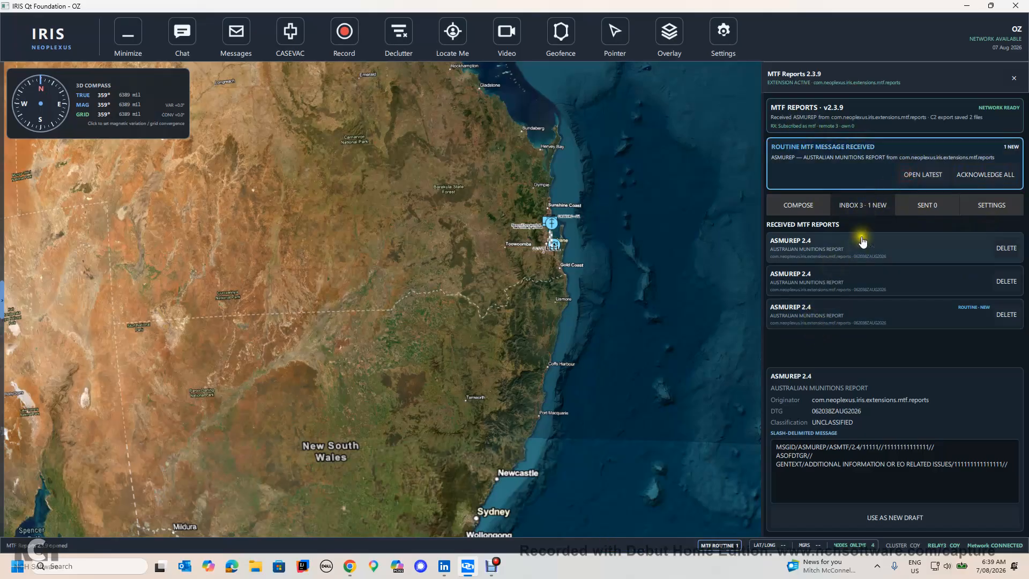
pyautogui.click(849, 246)
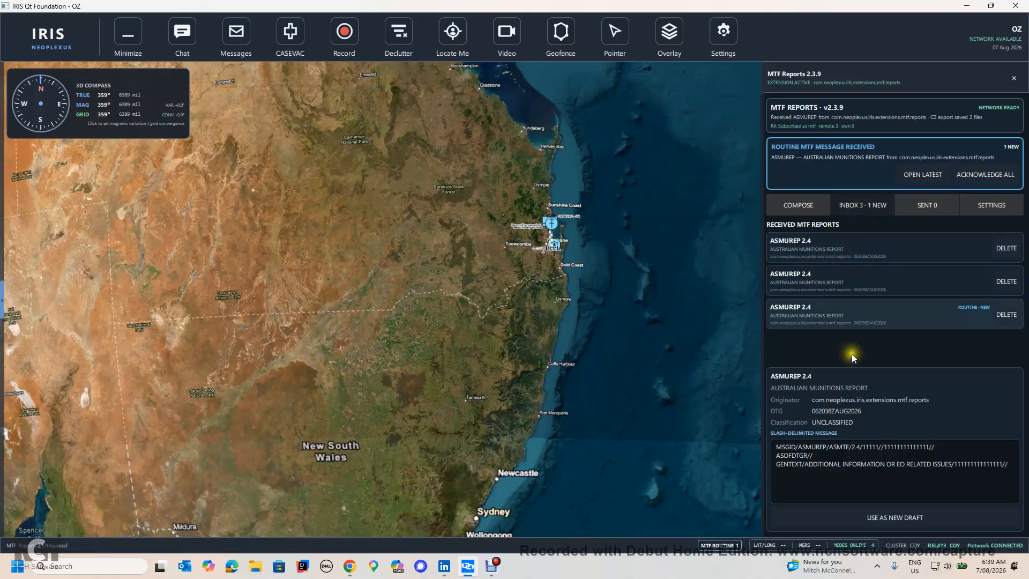
# Step: Return to the ASMUREP 2.4 draft, look through its message identification fields and validate the report
pyautogui.click(799, 205)
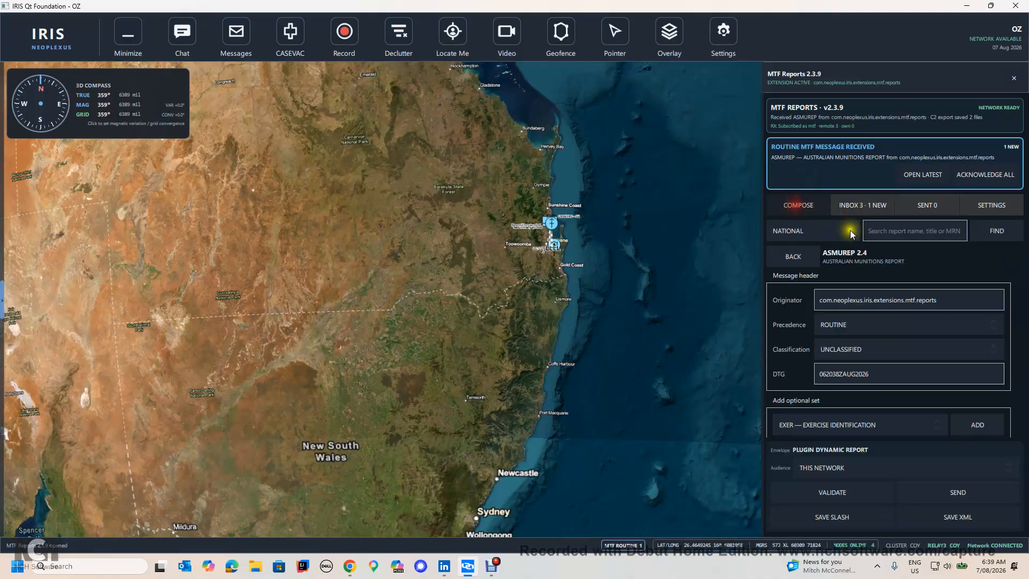
pyautogui.scroll(-3, 840, 376)
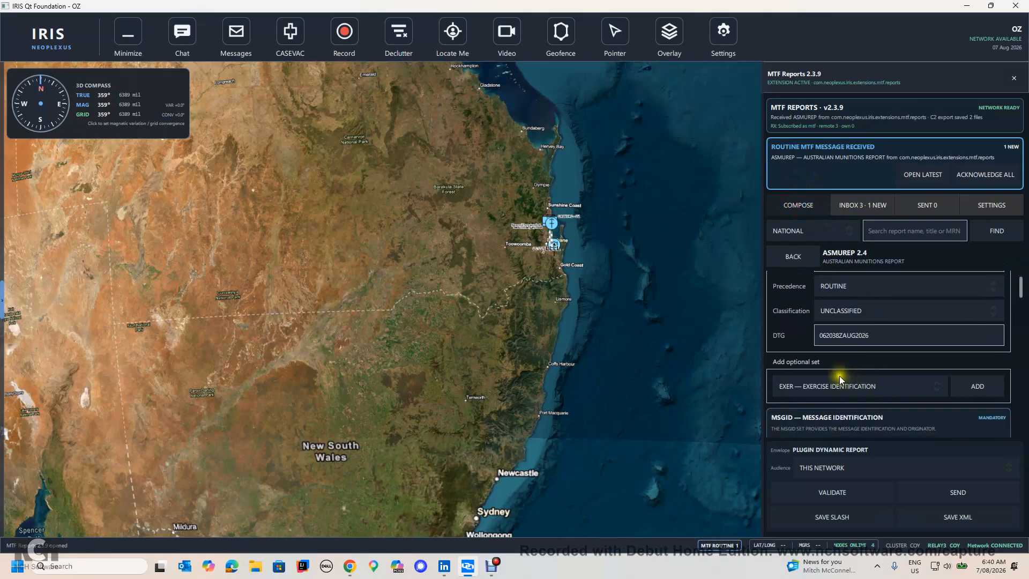
pyautogui.scroll(-4, 838, 377)
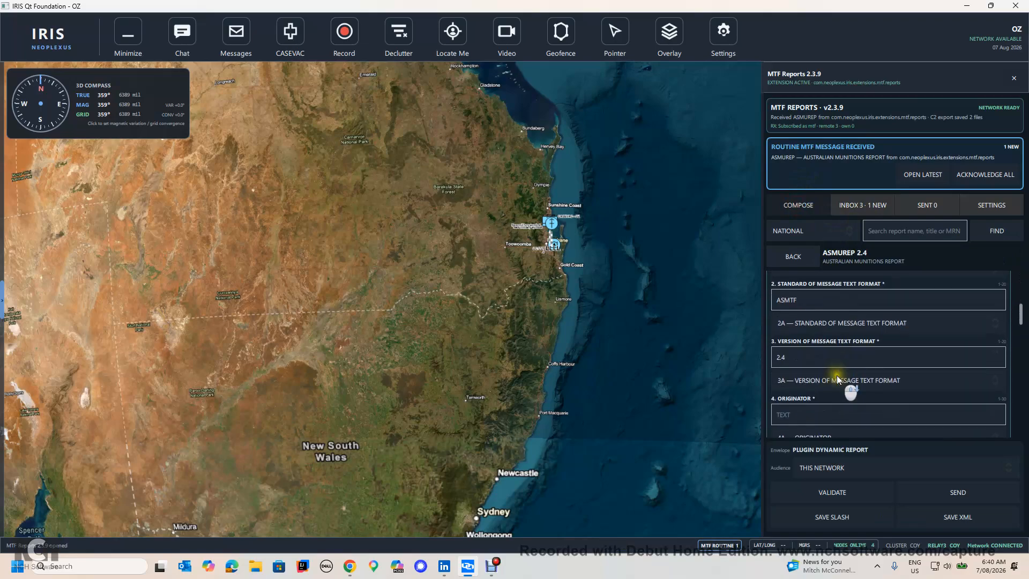
pyautogui.scroll(-5, 840, 364)
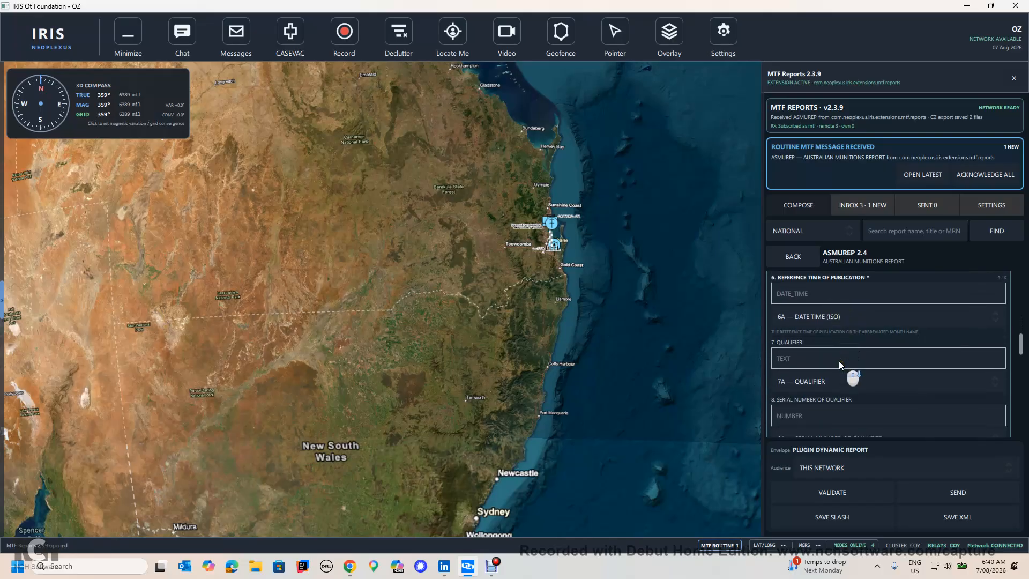
pyautogui.click(832, 493)
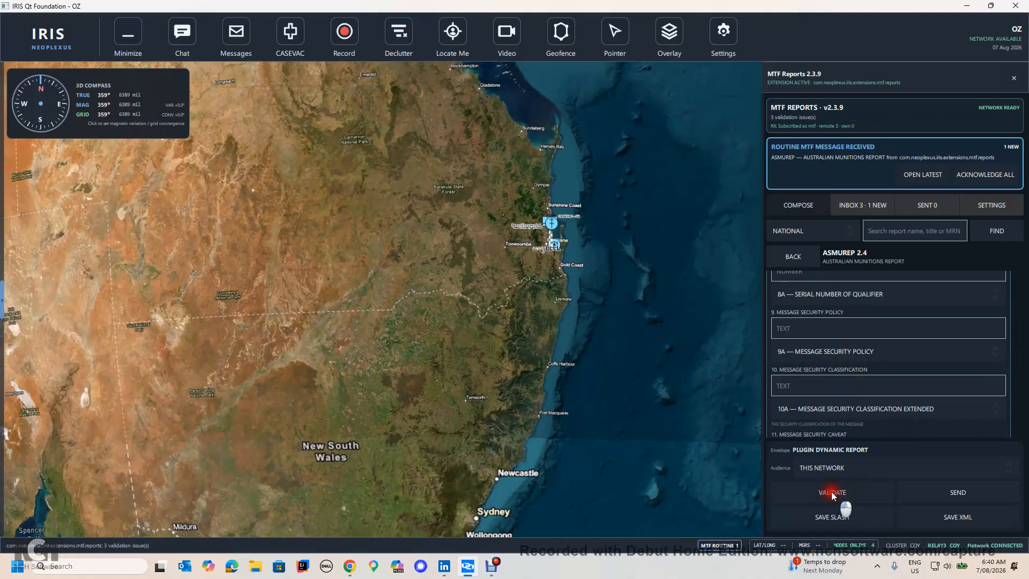
pyautogui.click(835, 499)
pyautogui.click(830, 496)
pyautogui.scroll(1, 806, 352)
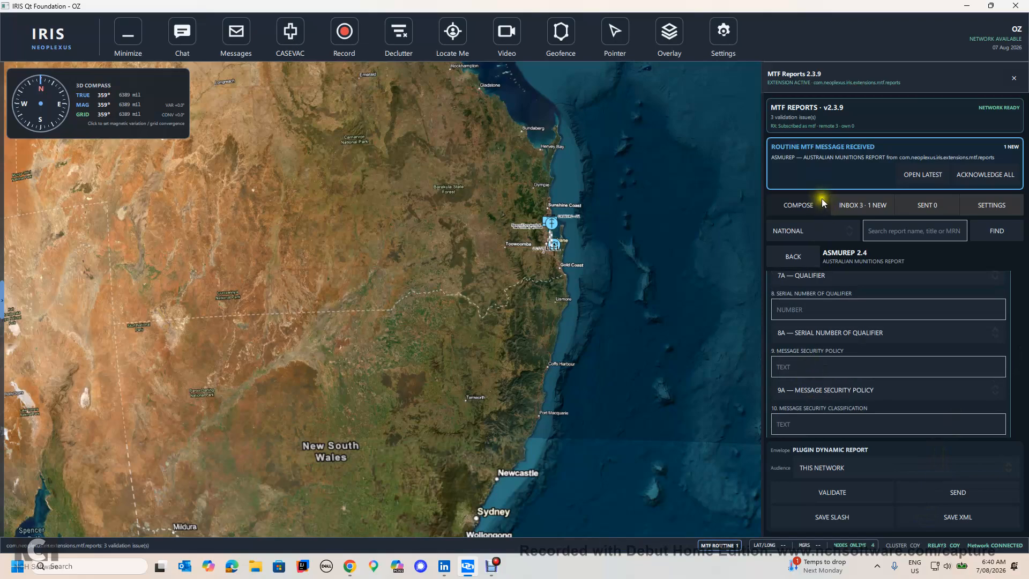
# Step: Look over the MTF Reports settings, the sent reports and the received reports
pyautogui.click(985, 204)
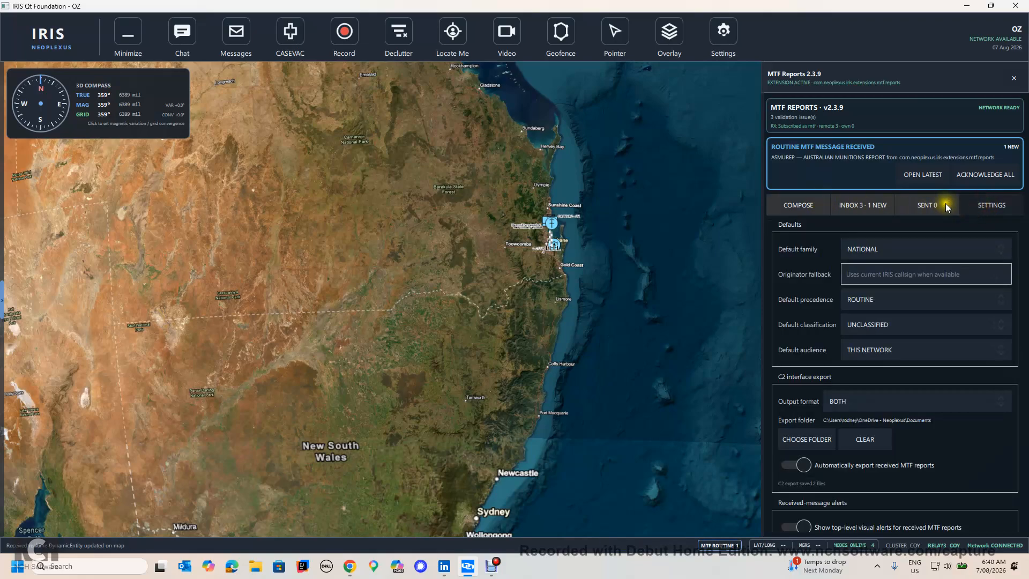
pyautogui.click(941, 202)
pyautogui.click(879, 206)
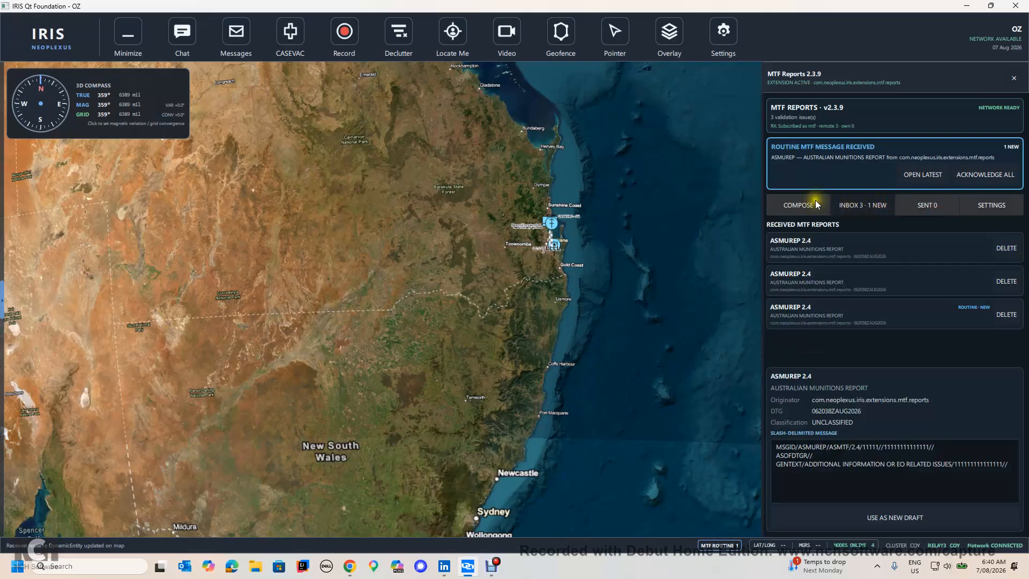